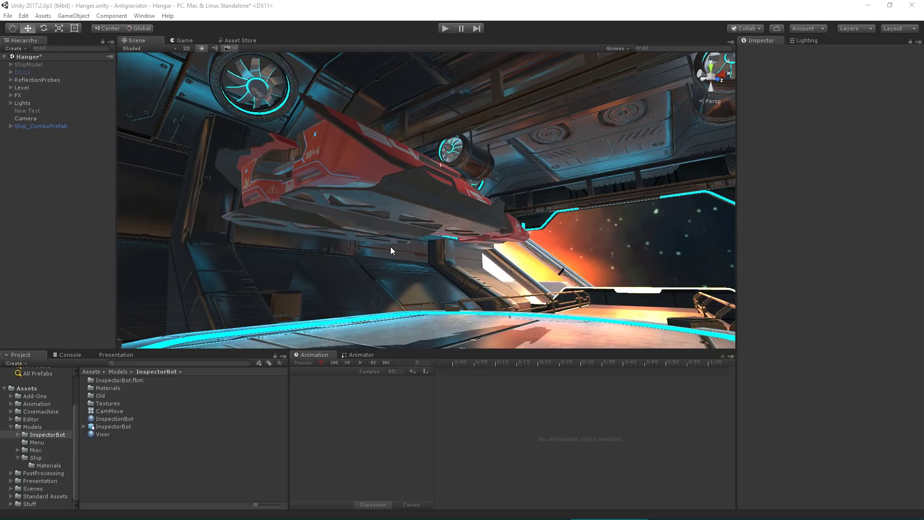
Switch from Unity to Maya and select the InspectorBot model
left_click_drag(334, 235, 368, 215, "alt")
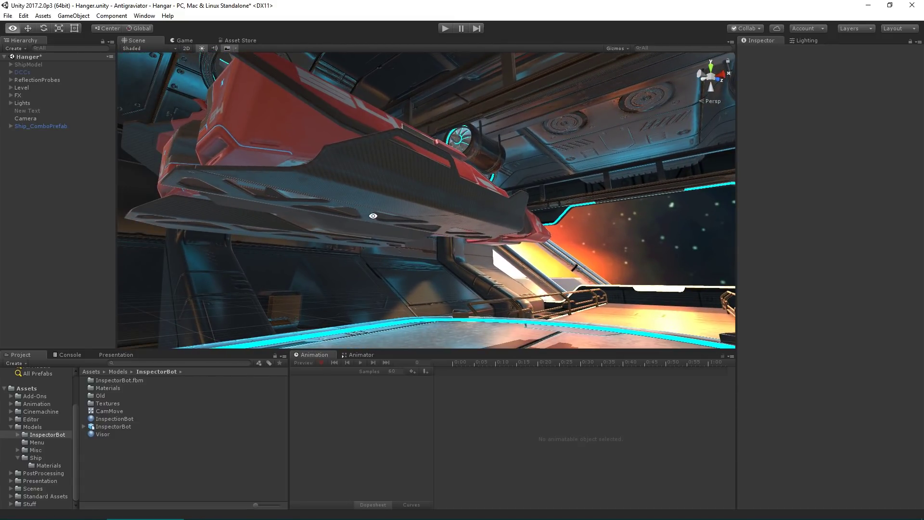
key("alt+Tab")
key("alt+Tab")
key("alt+Tab")
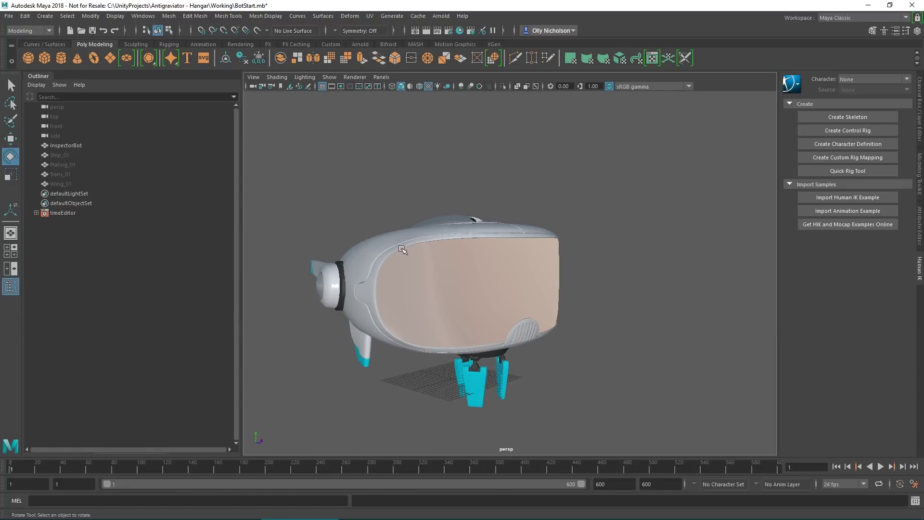
left_click_drag(407, 250, 502, 257, "alt")
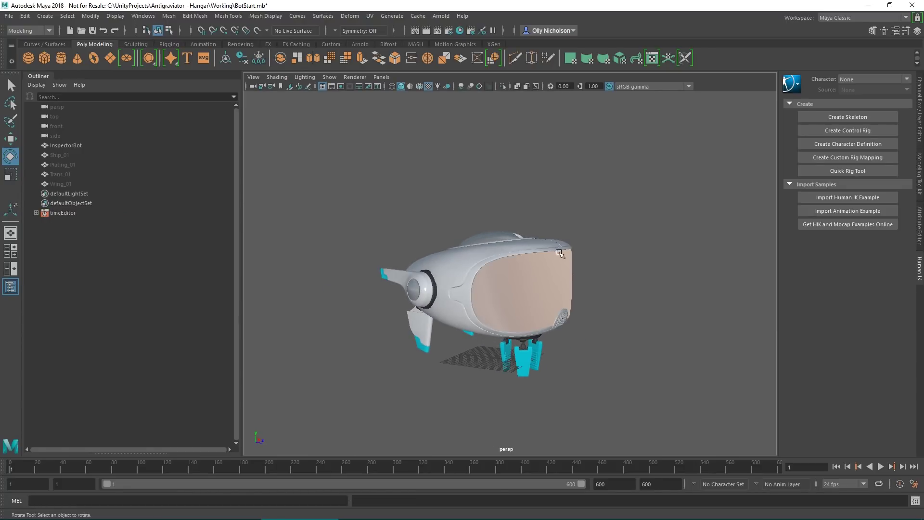
left_click(558, 252)
left_click_drag(559, 251, 540, 264, "alt")
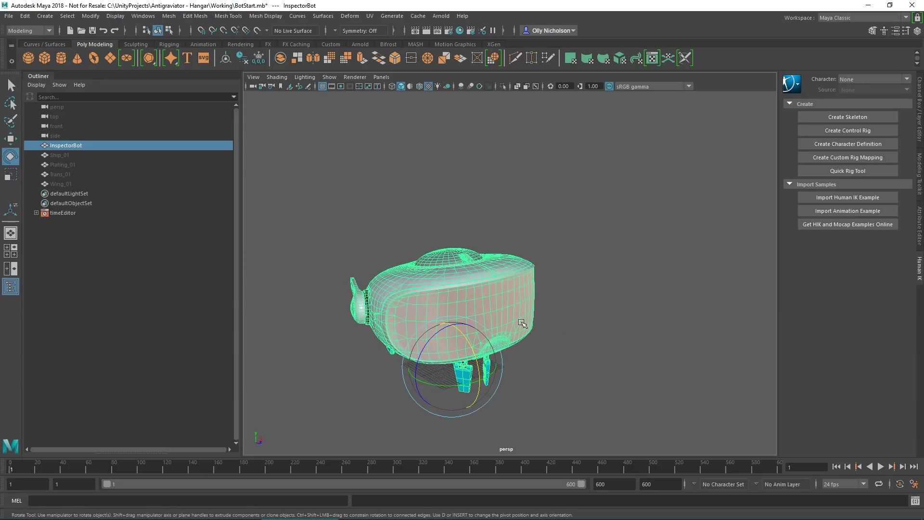
left_click_drag(521, 322, 533, 318, "alt")
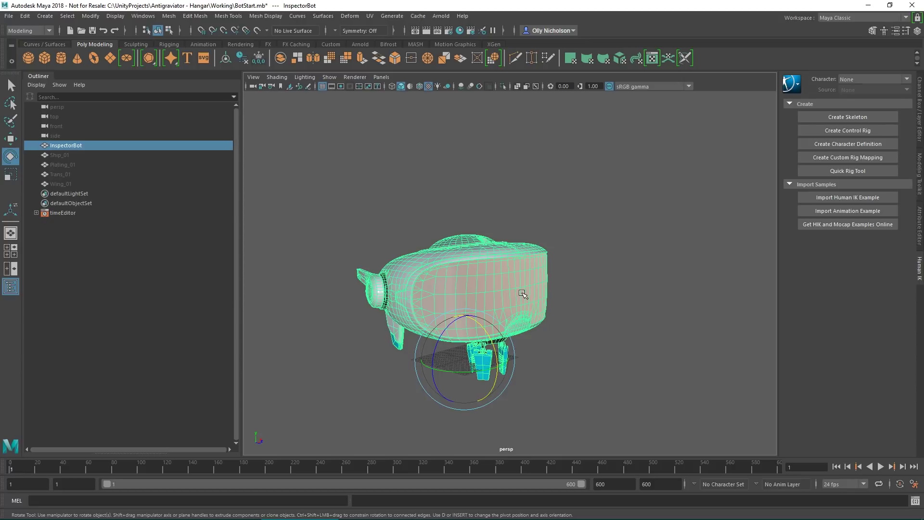
Create a spot light in the scene
left_click(70, 16)
mouse_move(86, 18)
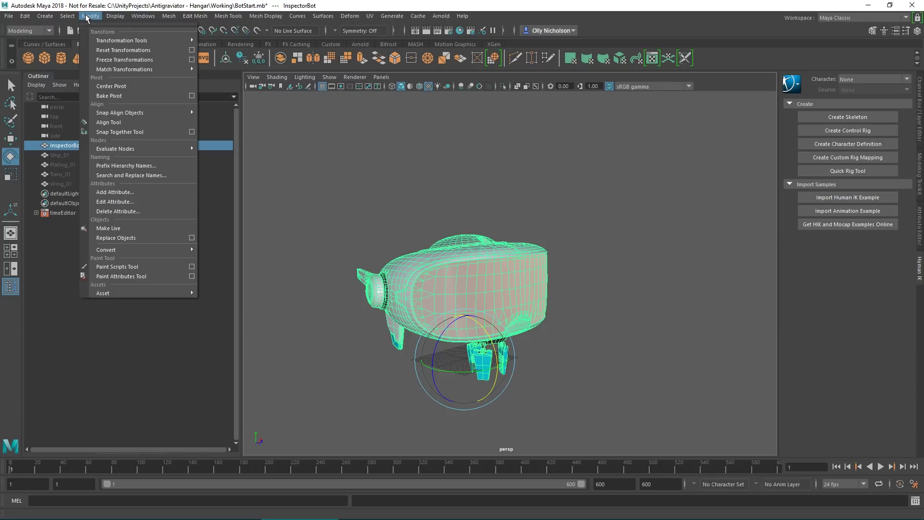
mouse_move(45, 16)
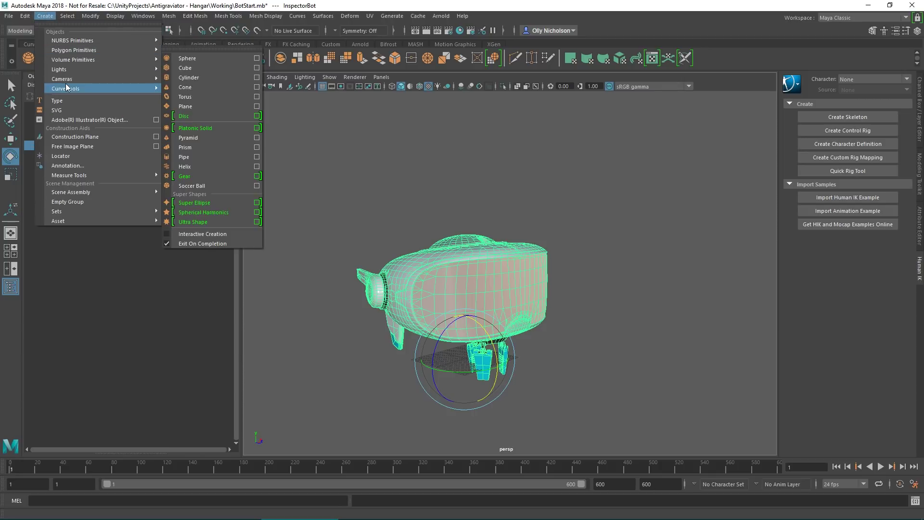
mouse_move(58, 69)
left_click(193, 108)
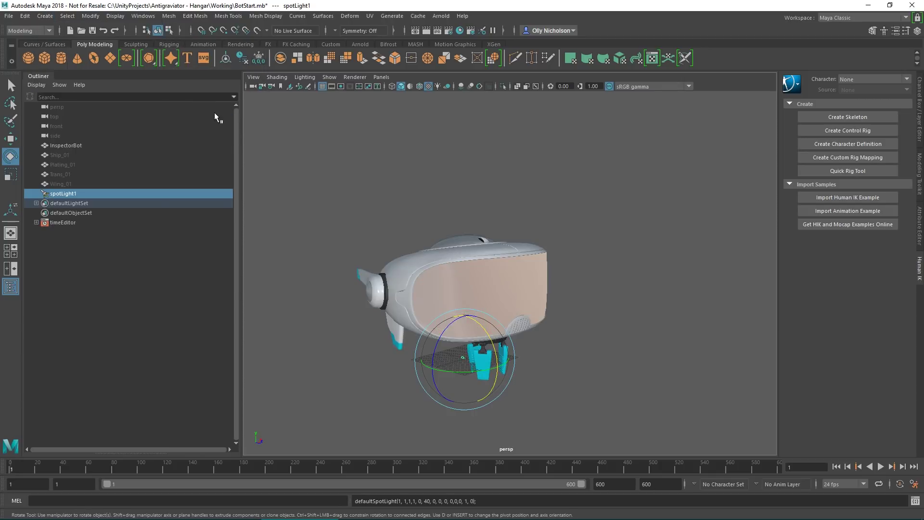
Scale the new spot light up uniformly to about 8.3 and rotate it about 176 degrees around X
key("w")
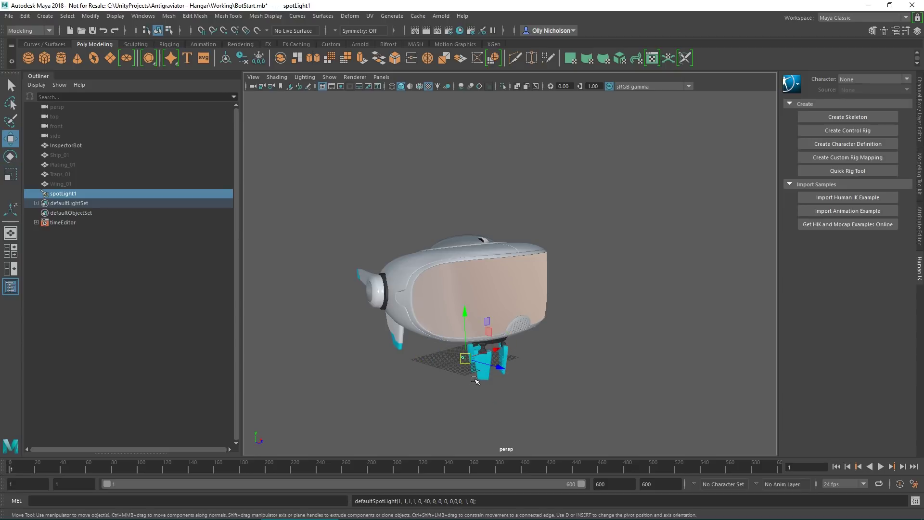
key("r")
left_click_drag(475, 369, 299, 429)
key("e")
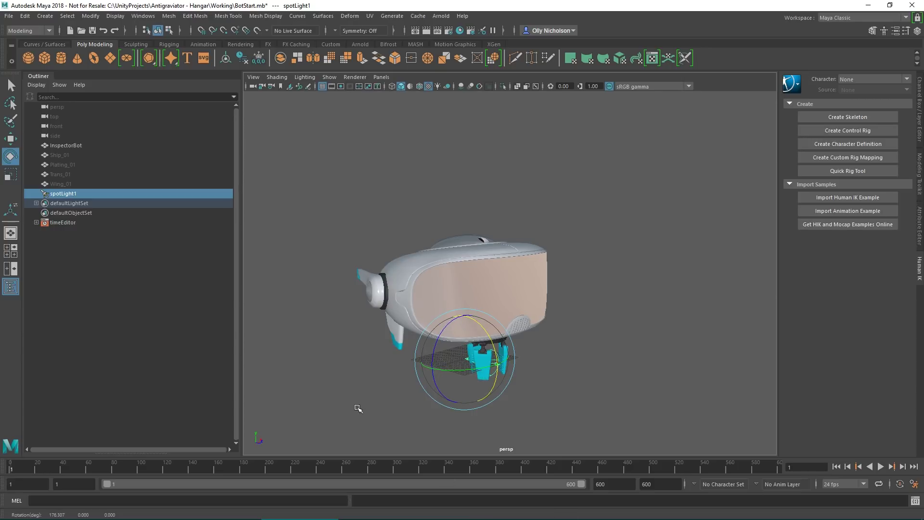
key("r")
Raise the spot light's origin to about 38.7 cm, onto the top of the bot, and move its aim point to face forward
key("t")
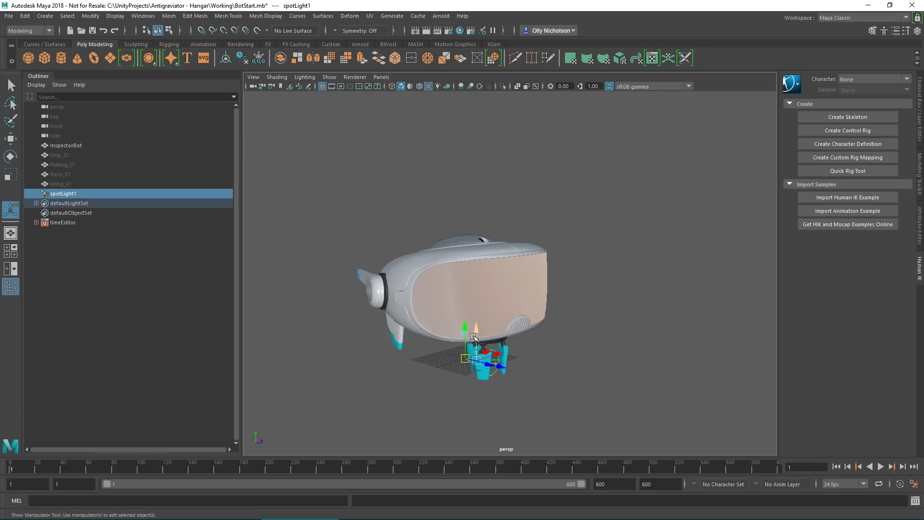
left_click_drag(476, 336, 481, 240)
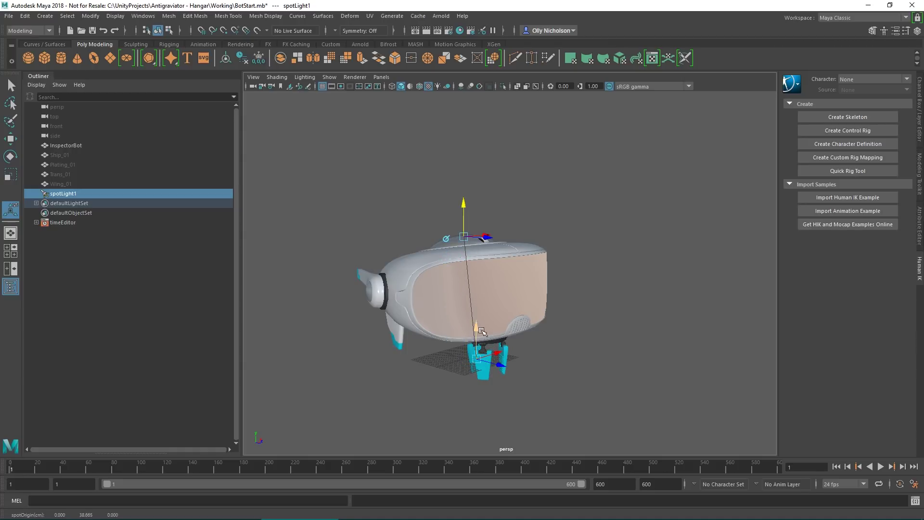
left_click_drag(478, 336, 401, 269)
scroll(495, 216, "up", 3)
scroll(496, 217, "up", 3)
middle_click_drag(434, 174, 488, 254, "alt")
scroll(489, 255, "up", 4)
scroll(475, 316, "up", 4)
mouse_move(428, 281)
left_mouse_down("alt")
mouse_move(437, 276)
mouse_move(409, 279)
mouse_move(423, 274)
left_mouse_up("alt")
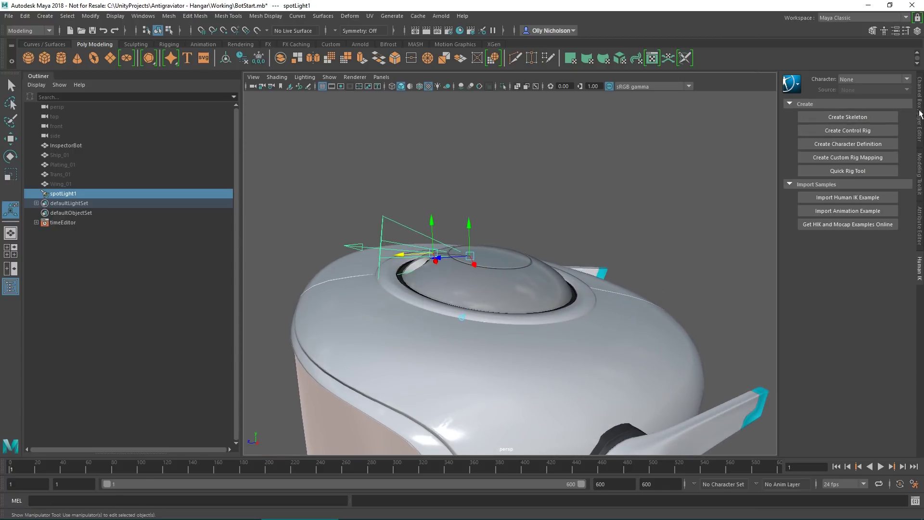
Set the spot light's color to a pale pink with a saturation of about 0.29
left_click(920, 102)
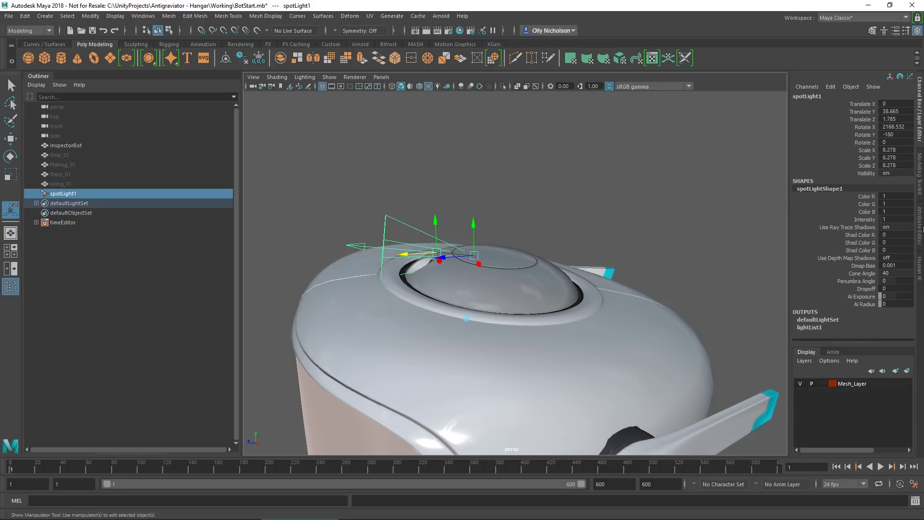
left_click(920, 227)
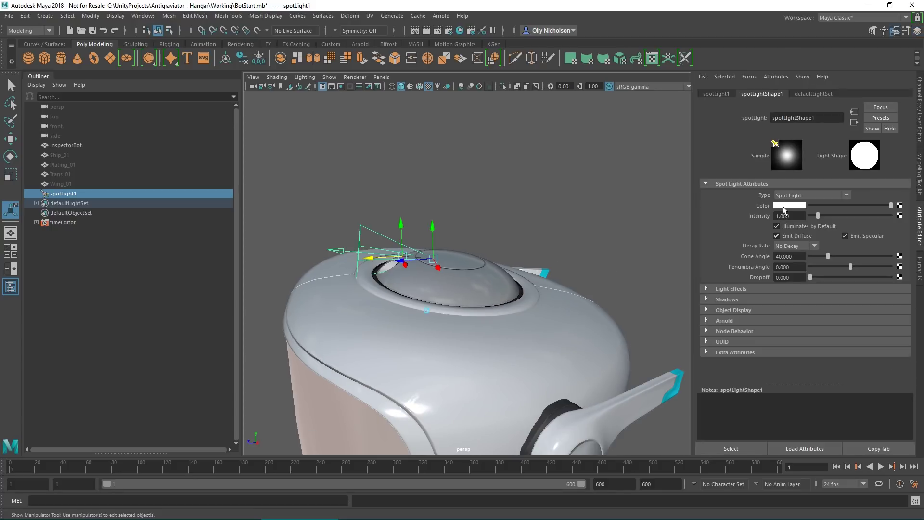
left_click(784, 207)
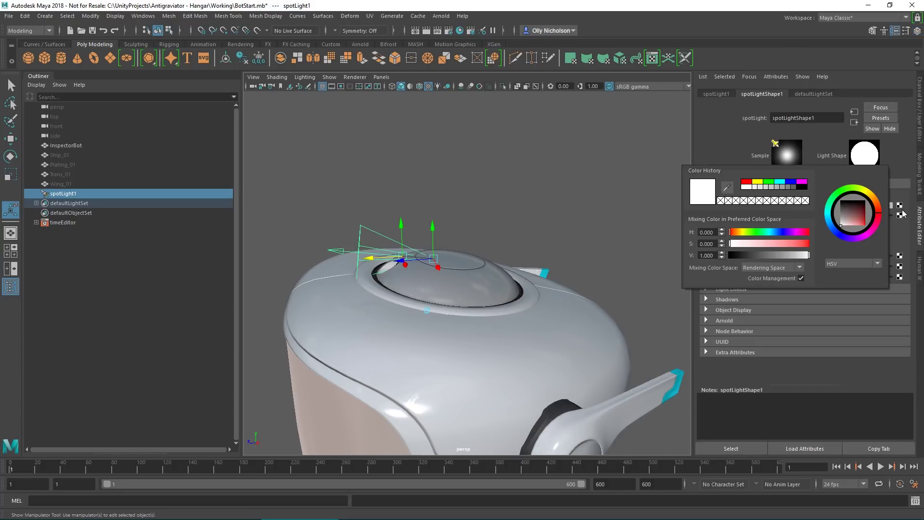
left_click(848, 222)
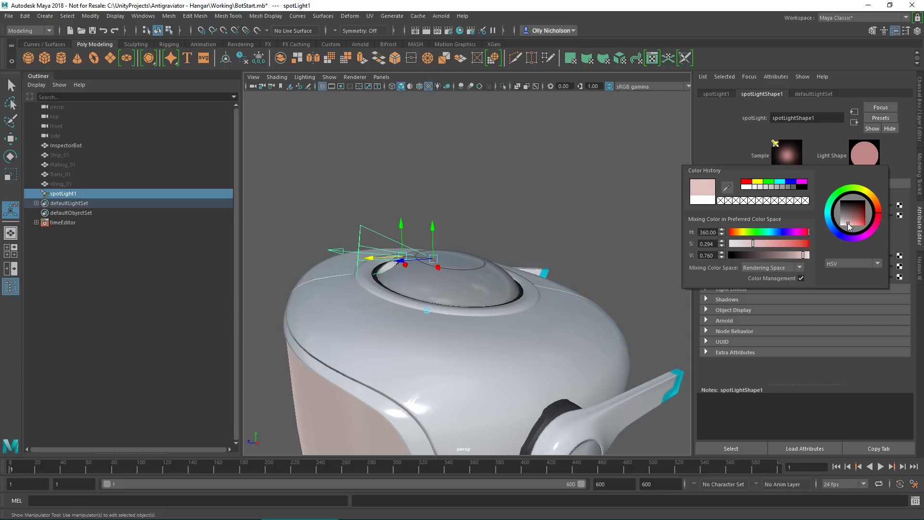
left_click_drag(848, 223, 847, 223)
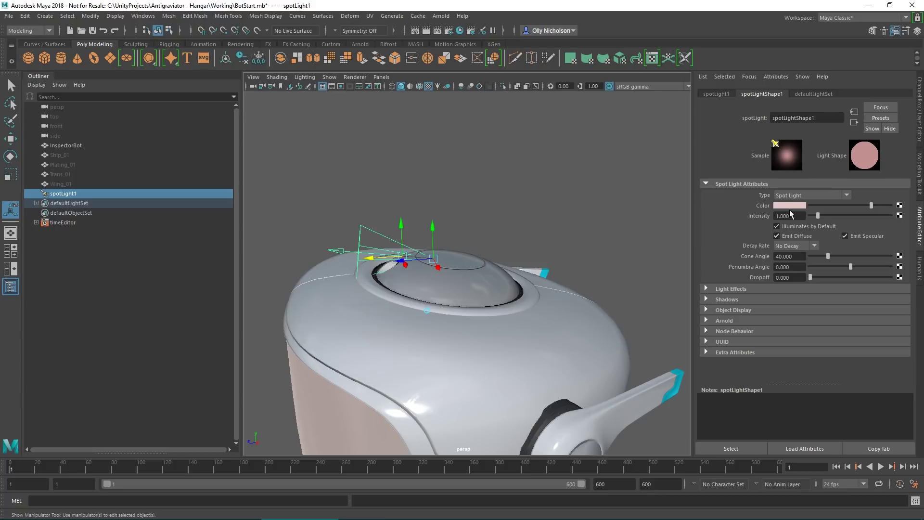
Set the spot light's intensity to 2.4 and widen its cone angle to about 49.9
left_click(795, 217)
type("2.4")
key("Return")
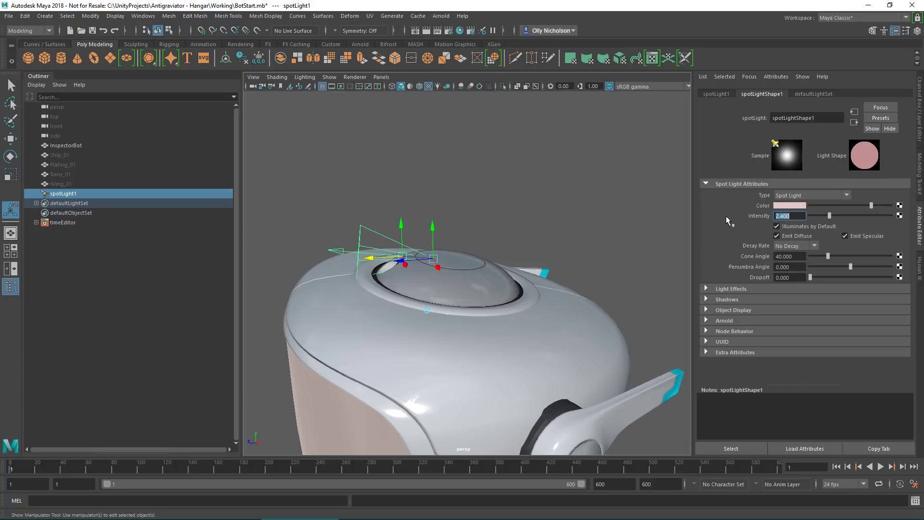
left_click_drag(829, 256, 832, 260)
Place the spot light's origin at the lamp opening on top of the bot, about Y 38.3 and Z 5.7, and adjust its aim point
left_click_drag(407, 258, 458, 261)
middle_click_drag(368, 250, 568, 238, "alt")
left_click_drag(430, 264, 571, 260, "alt")
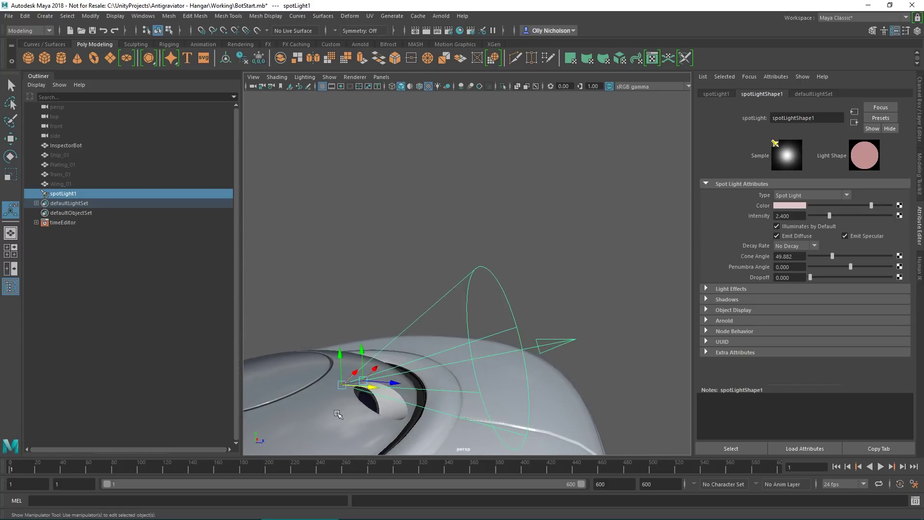
left_click_drag(362, 354, 350, 378)
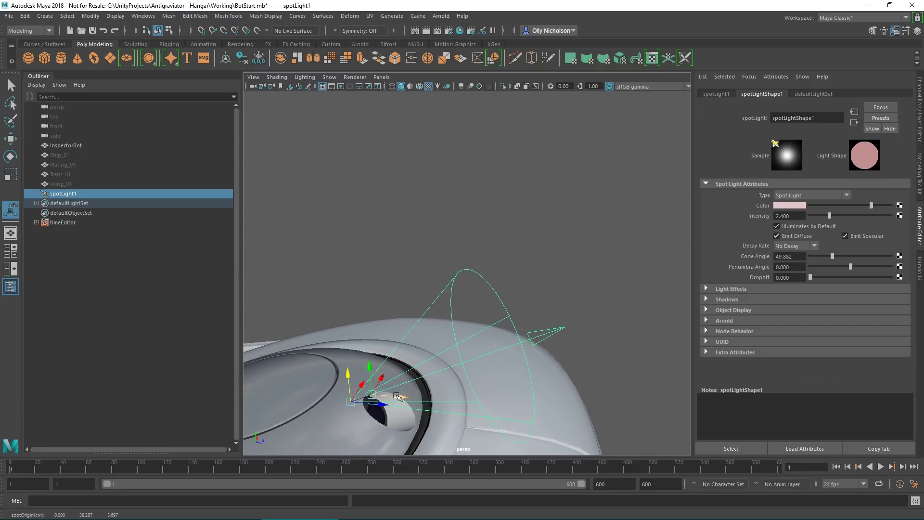
left_click_drag(402, 398, 410, 399)
left_click_drag(523, 424, 363, 336, "alt")
key("a")
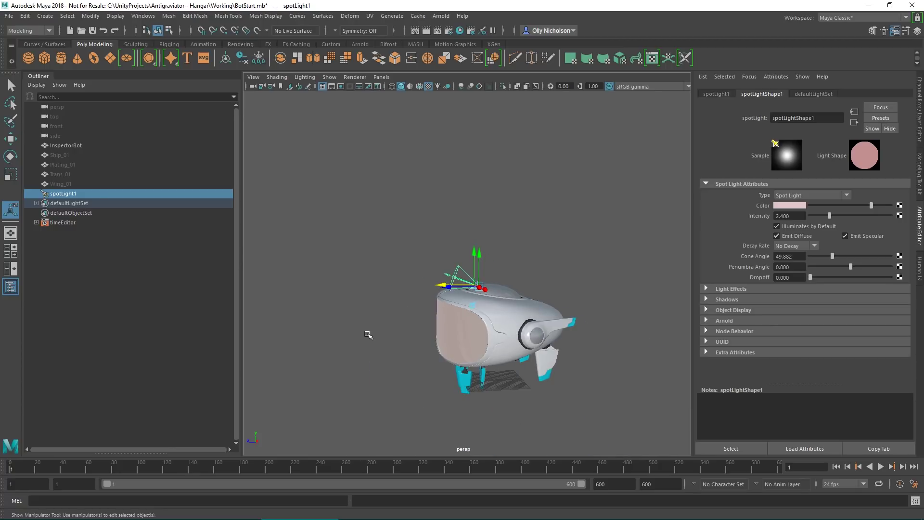
Parent spotLight1 under InspectorBot
middle_click_drag(70, 199, 76, 147)
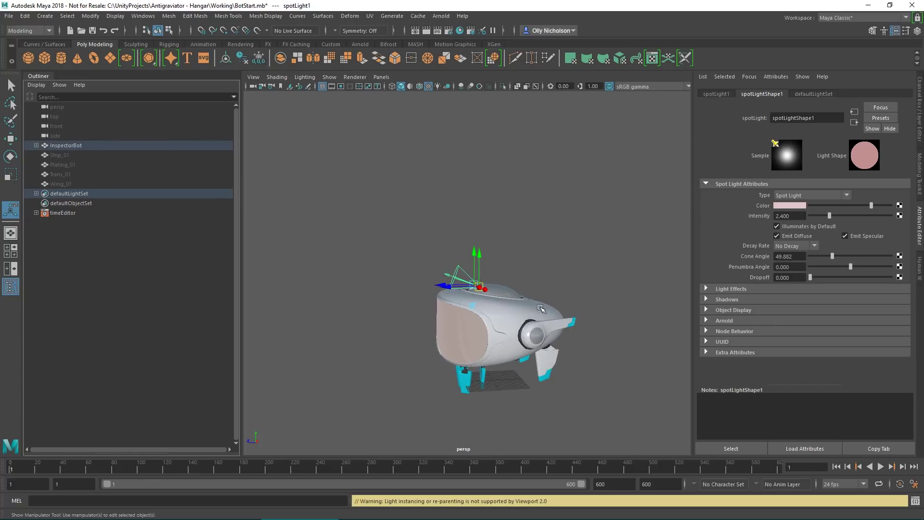
left_click_drag(455, 342, 509, 349, "alt")
scroll(460, 300, "up", 3)
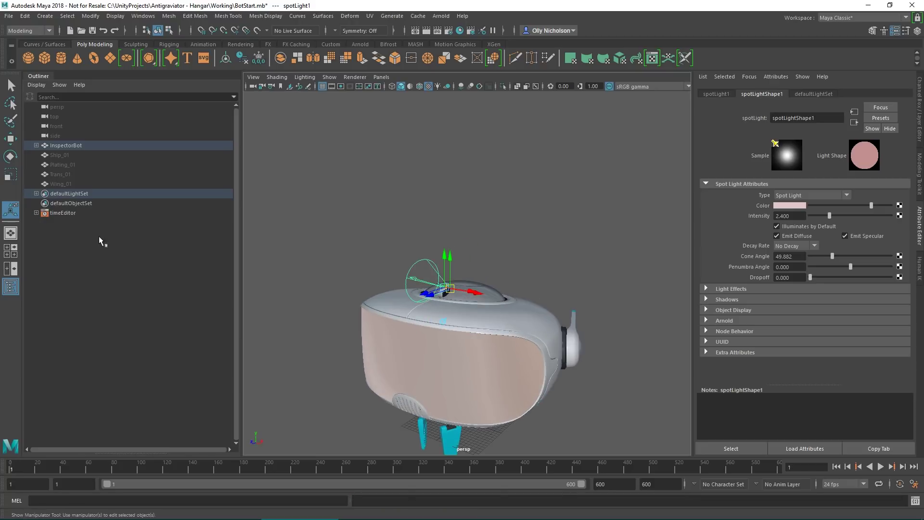
Select InspectorBot together with defaultLightSet and start exporting the selection
left_click(66, 147)
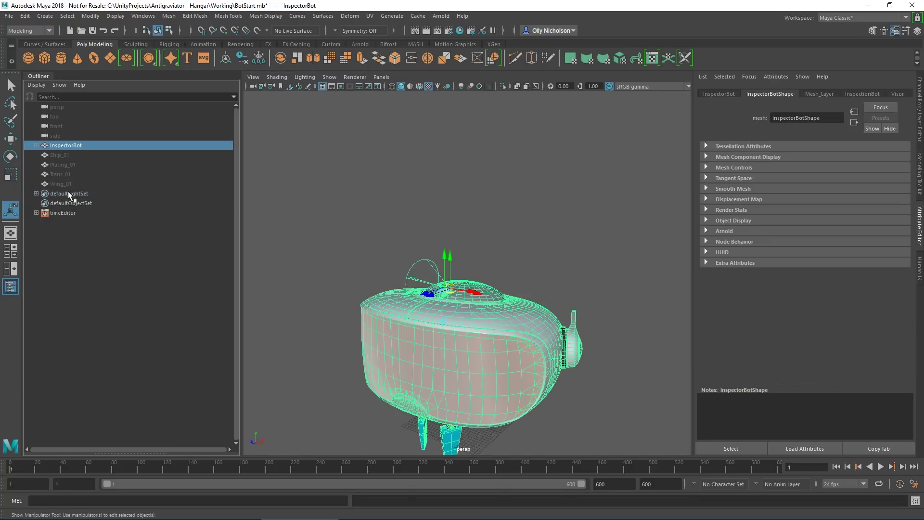
left_click(69, 193, "ctrl")
left_click(69, 193, "ctrl")
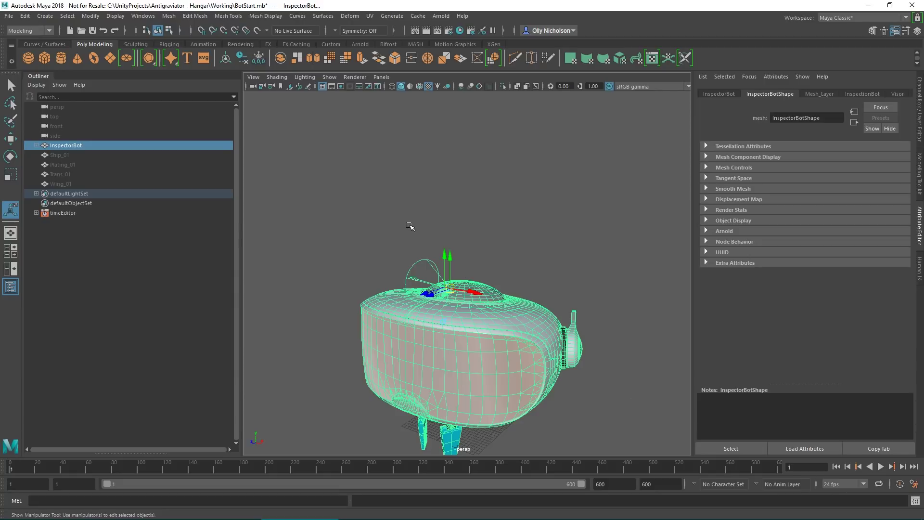
scroll(424, 228, "down", 3)
left_click(8, 16)
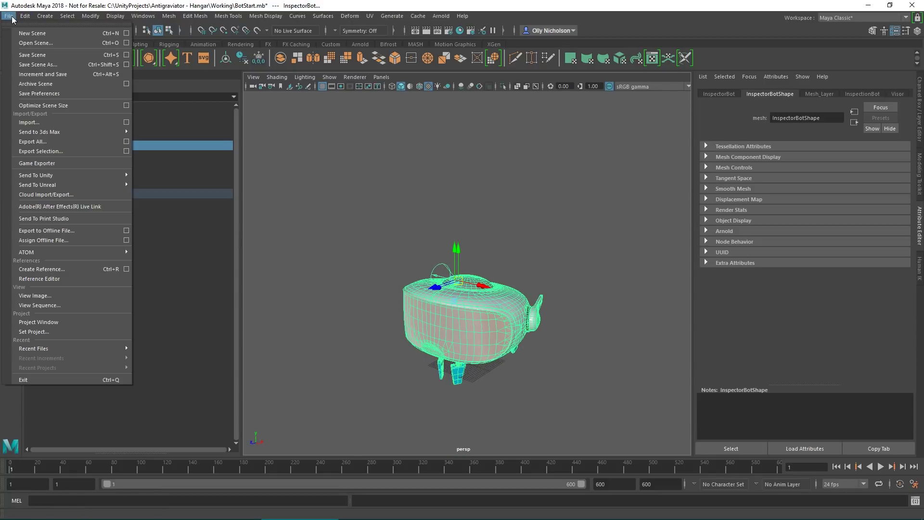
left_click(74, 150)
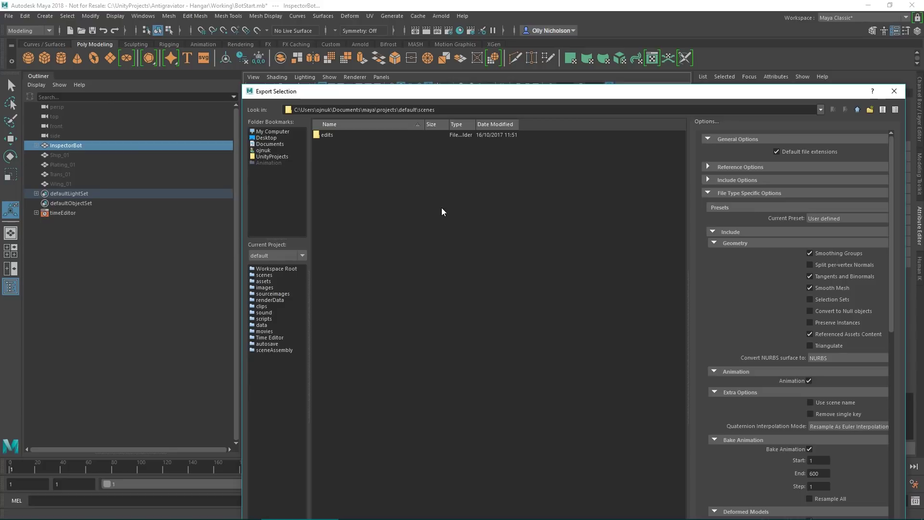
Examine the FBX export options for animation, cameras, lights and embedded media, collapsing the Geometry and Animation sections
left_click_drag(370, 92, 246, 2)
left_click_drag(182, 7, 268, 141)
scroll(592, 326, "down", 8)
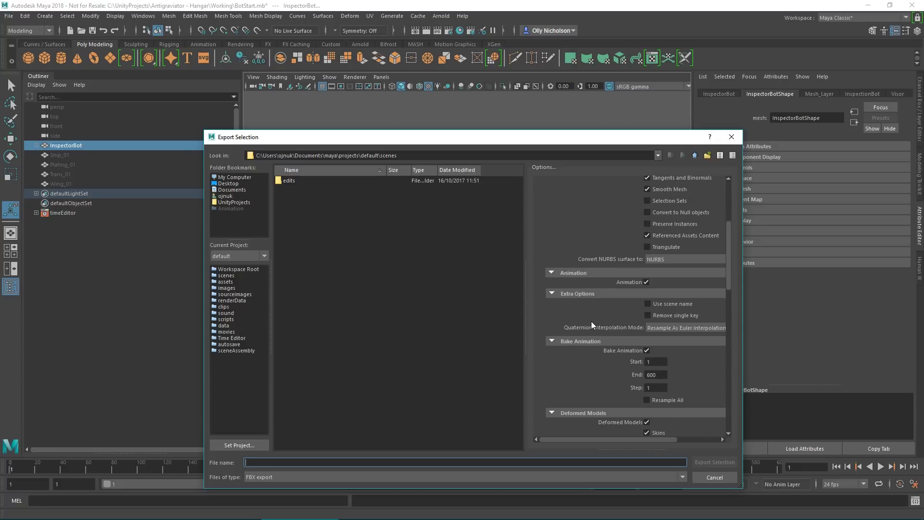
scroll(596, 323, "up", 6)
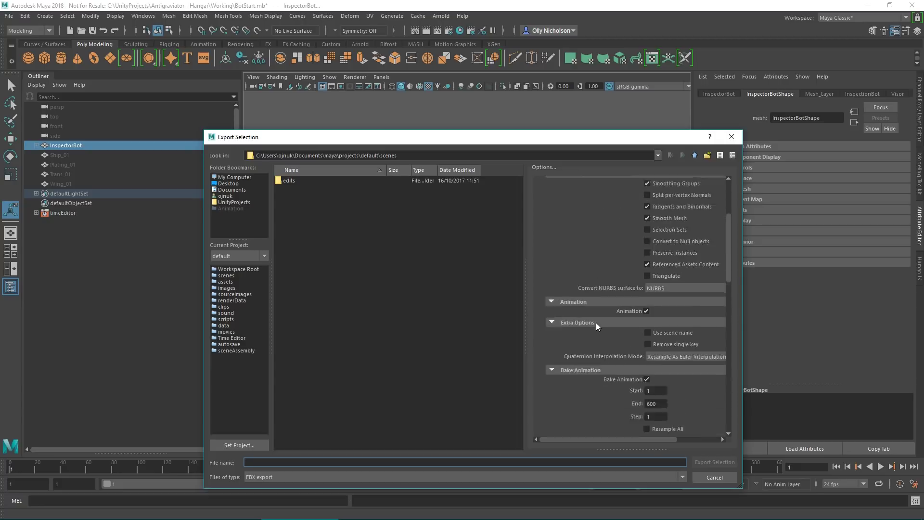
scroll(561, 232, "up", 2)
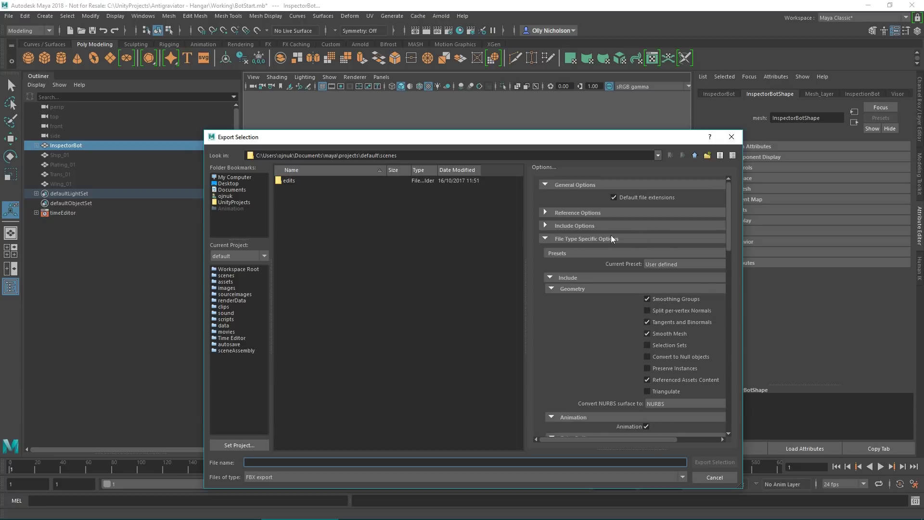
left_click(552, 417)
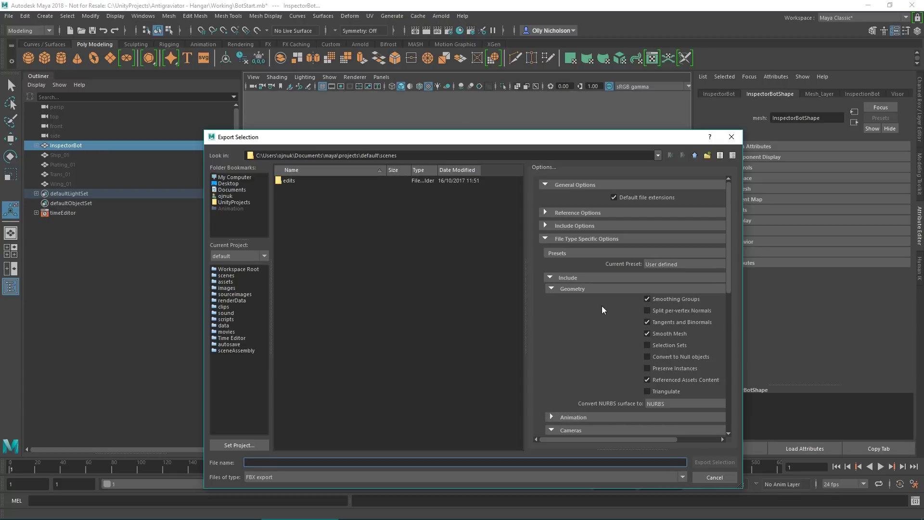
left_click(550, 288)
scroll(566, 343, "down", 2)
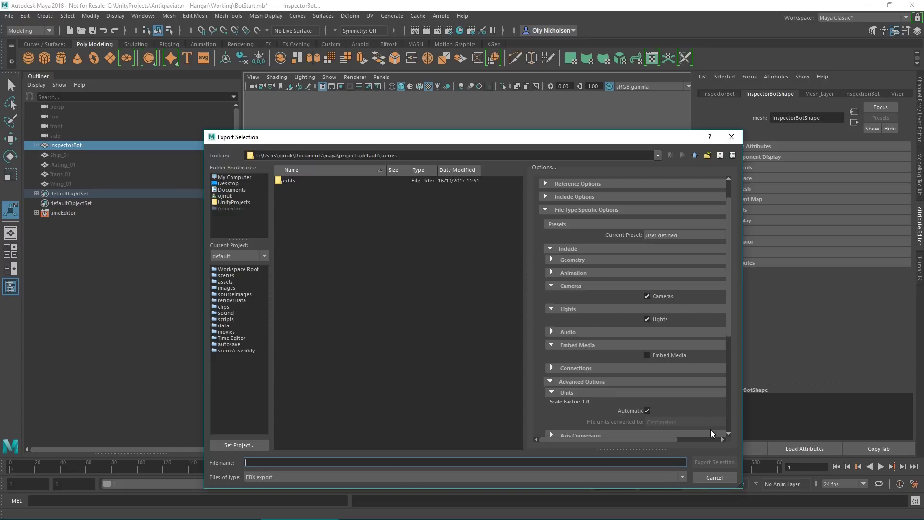
Export the selection as an FBX named Light_Bot into the Antigraviator - Hangar project's Assets/Models/InspectorBot folder
left_click(234, 203)
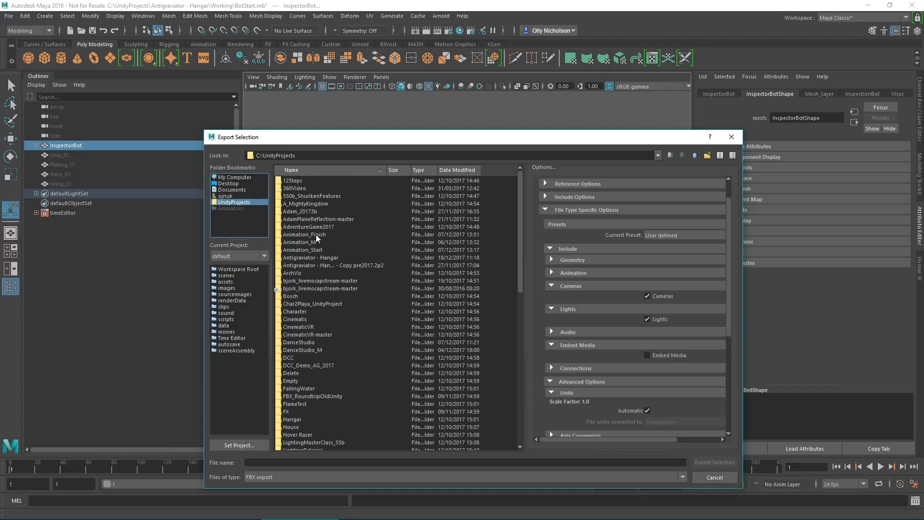
double_click(316, 258)
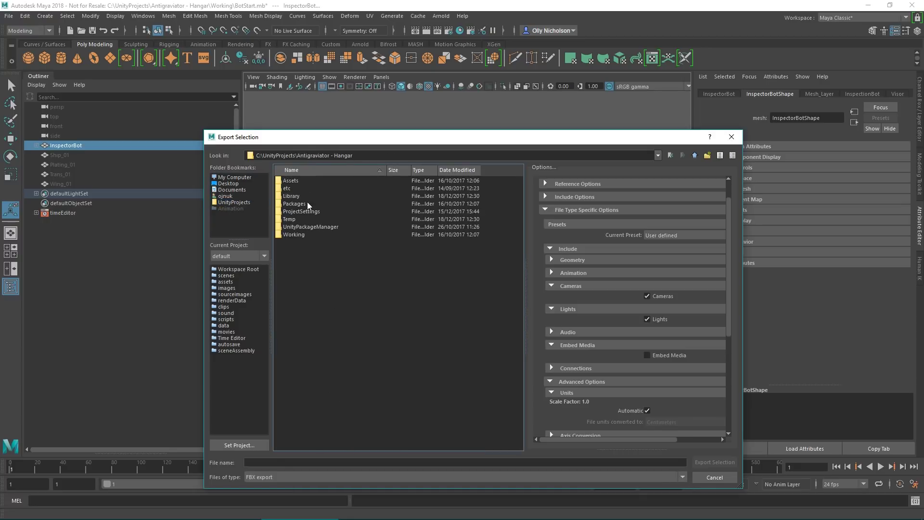
double_click(288, 181)
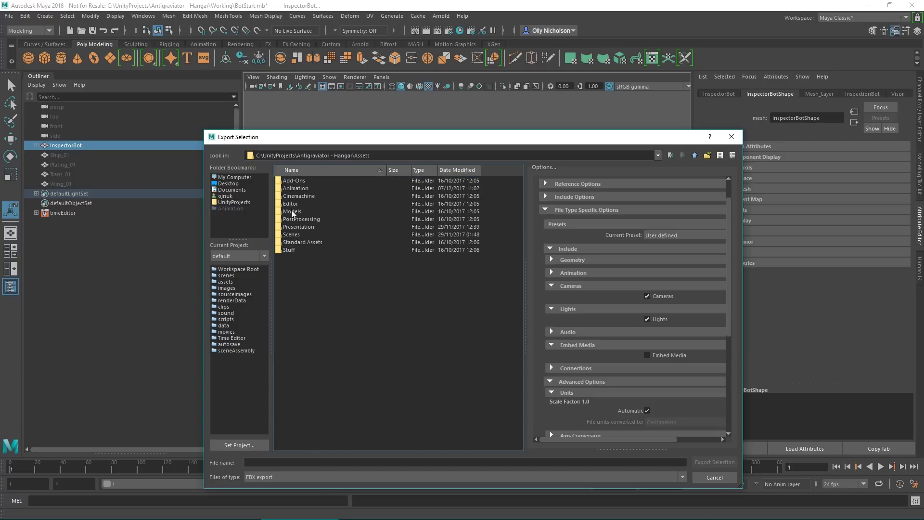
double_click(292, 212)
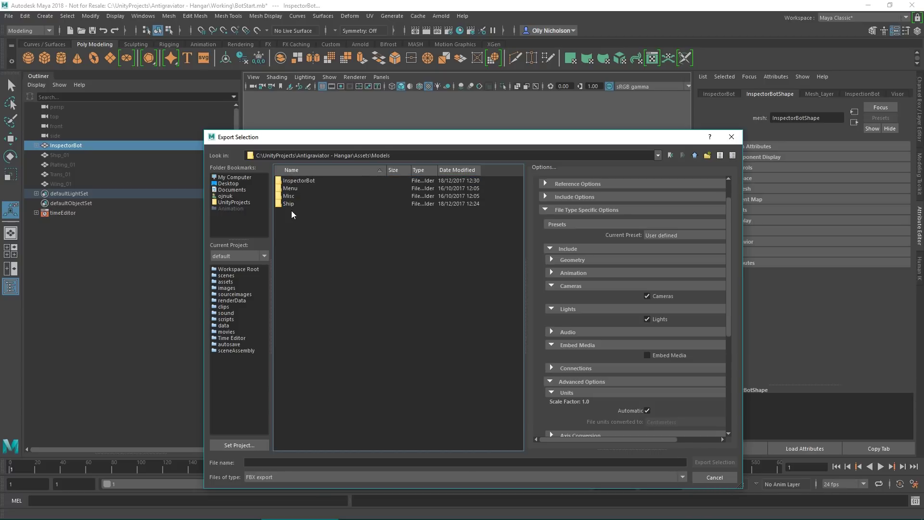
double_click(299, 181)
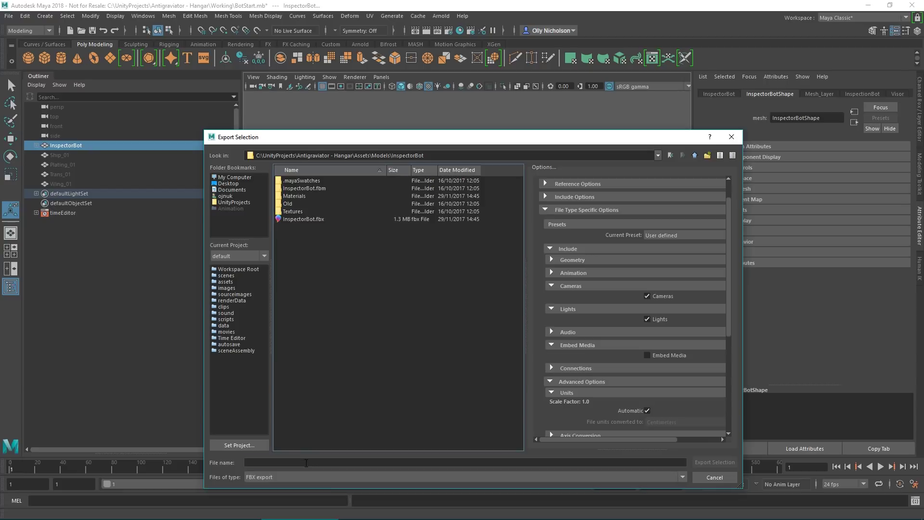
left_click(307, 463)
type("I")
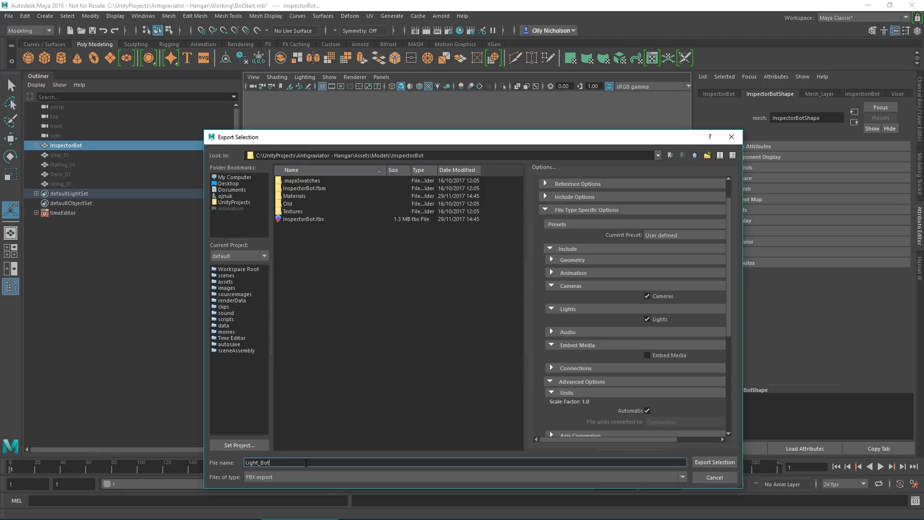
left_click(704, 463)
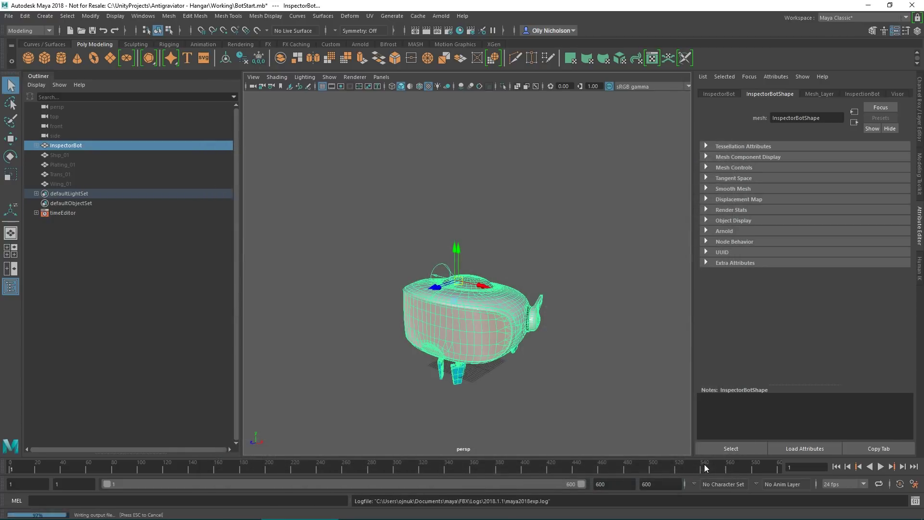
Switch to Unity, preview the Light_Bot model in the InspectorBot folder, and add it to the Hanger scene
key("alt+Tab")
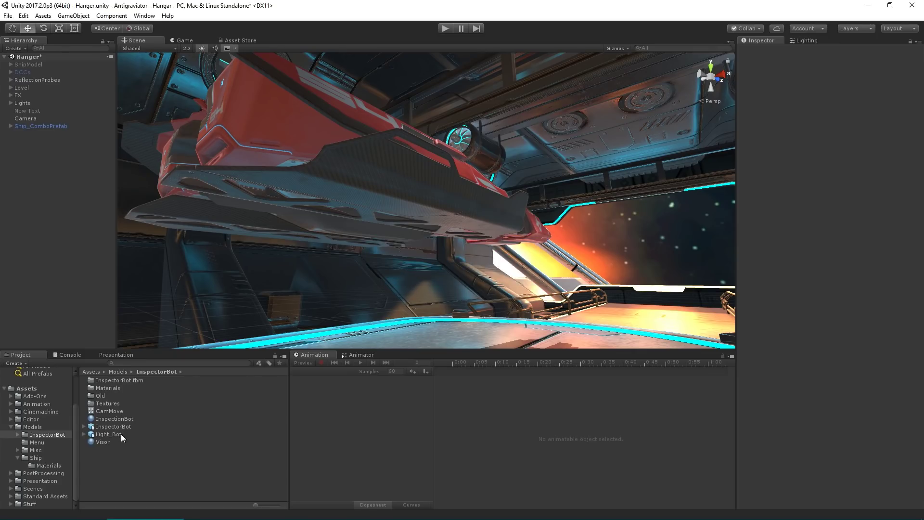
left_click(112, 434)
mouse_move(827, 455)
left_mouse_down()
mouse_move(862, 427)
mouse_move(748, 445)
mouse_move(869, 441)
mouse_move(846, 452)
left_mouse_up()
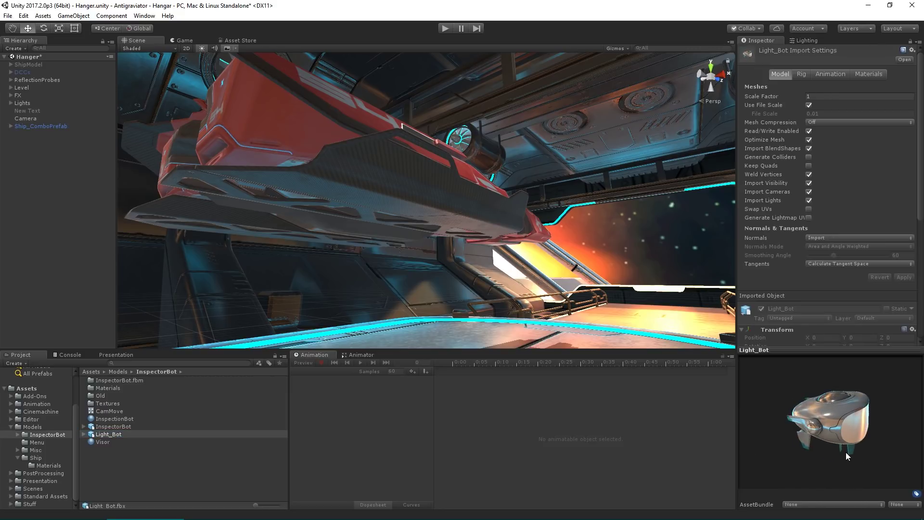
left_click(114, 433)
left_click_drag(114, 436, 60, 256)
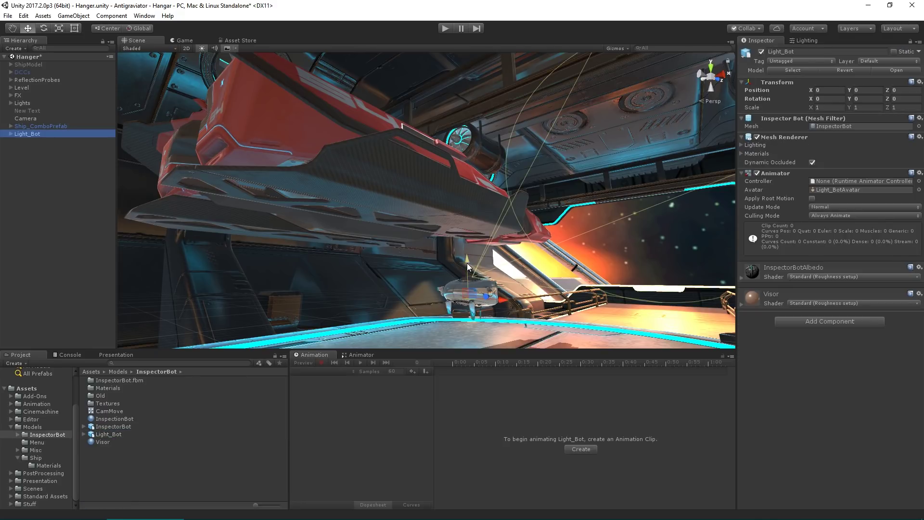
Expand Light_Bot in the scene and check the light settings of its child spotLight1
left_click(11, 134)
left_click(34, 141)
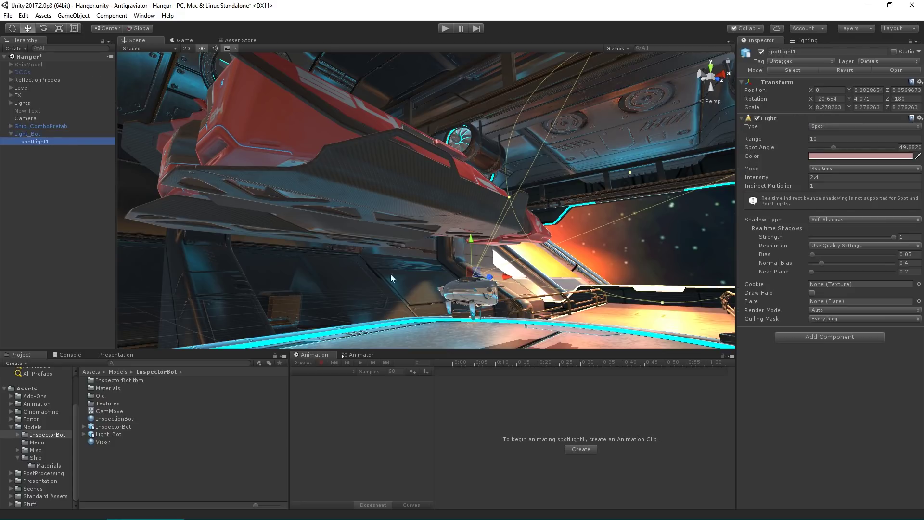
Move Light_Bot out in front of the ship, to about X 1.19, Y 0.67, Z -1.51
left_click(28, 134)
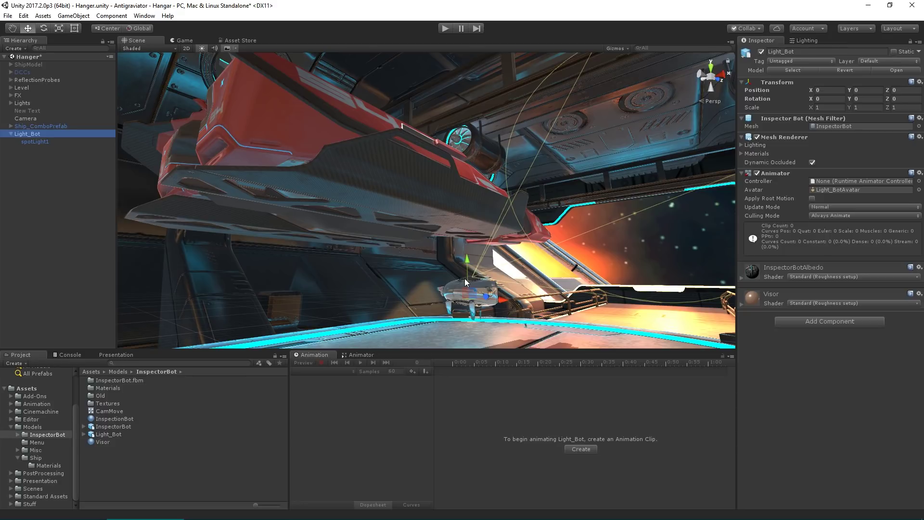
left_click_drag(497, 306, 529, 190)
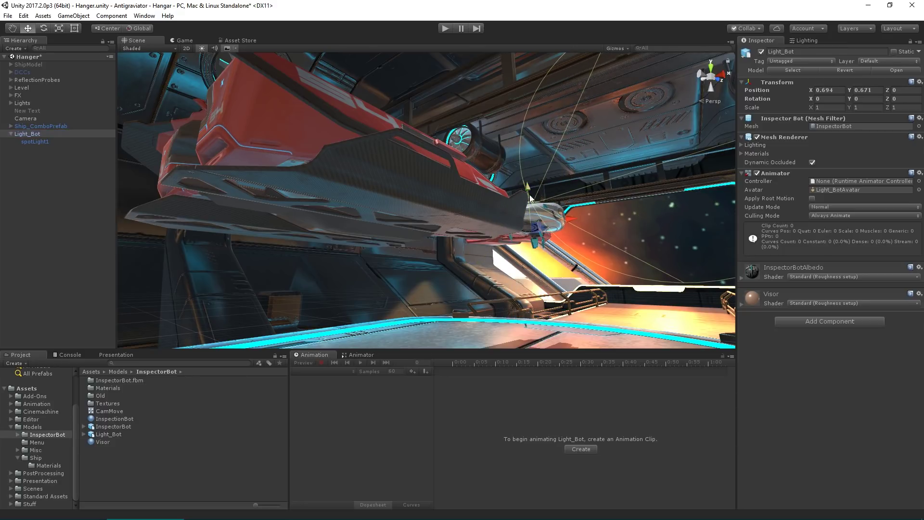
left_click_drag(573, 218, 588, 219)
middle_click_drag(589, 220, 501, 337)
left_click_drag(549, 300, 455, 335)
scroll(444, 283, "down", 5)
Rotate Light_Bot to about -85° around Y, lower it to about Y 0.44, and shift it sideways along the platform
key("e")
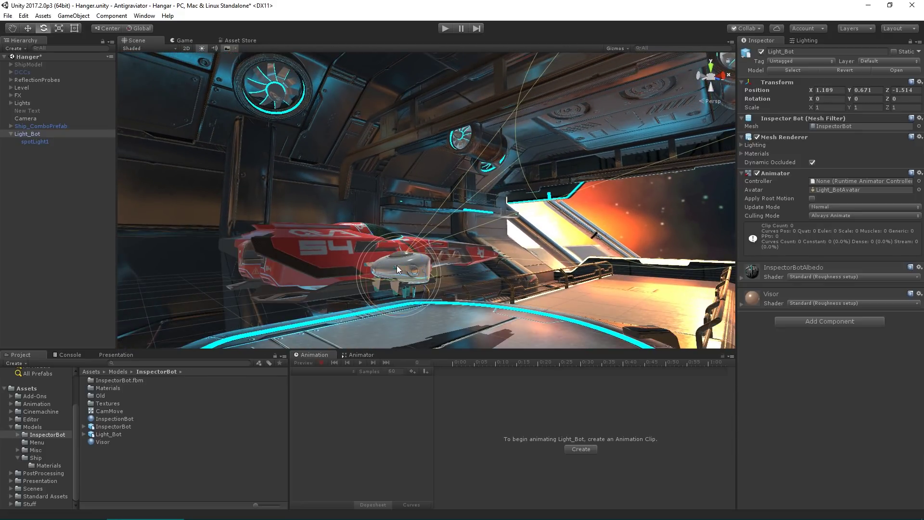
left_click_drag(397, 284, 520, 291)
key("w")
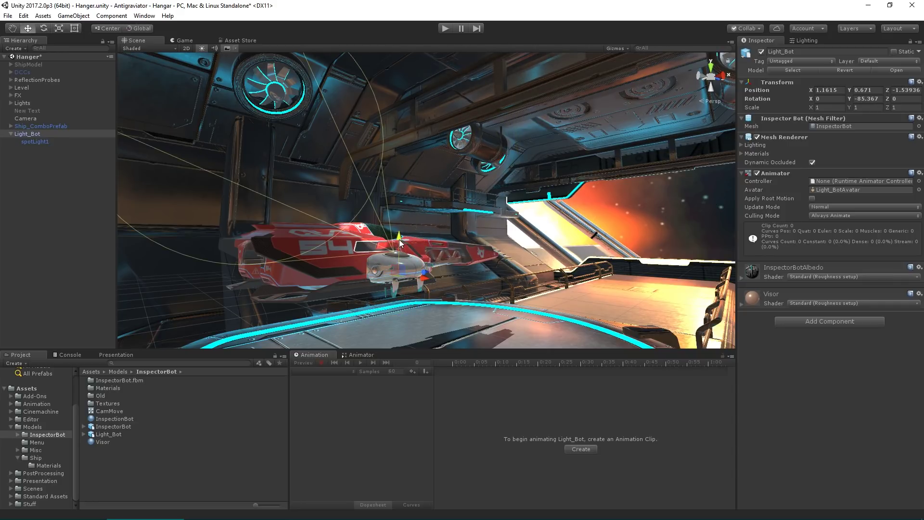
left_click_drag(400, 239, 404, 264)
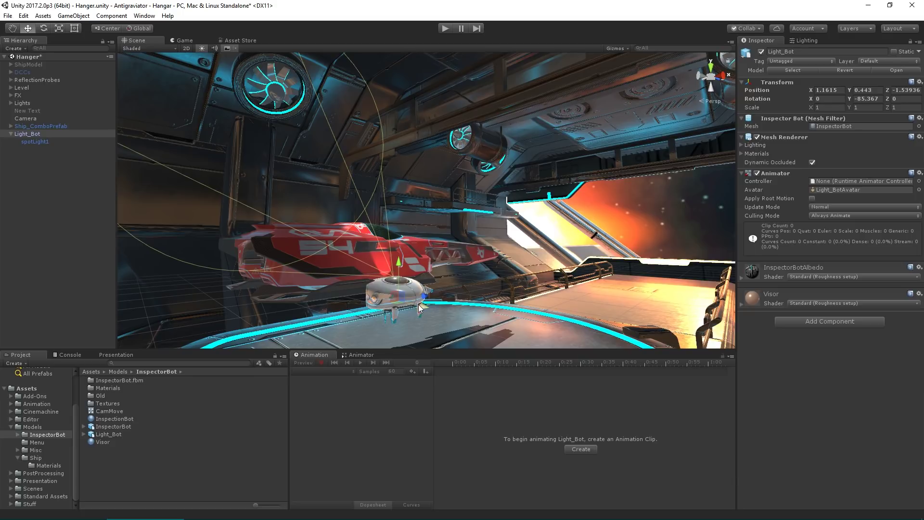
left_click_drag(418, 304, 439, 308)
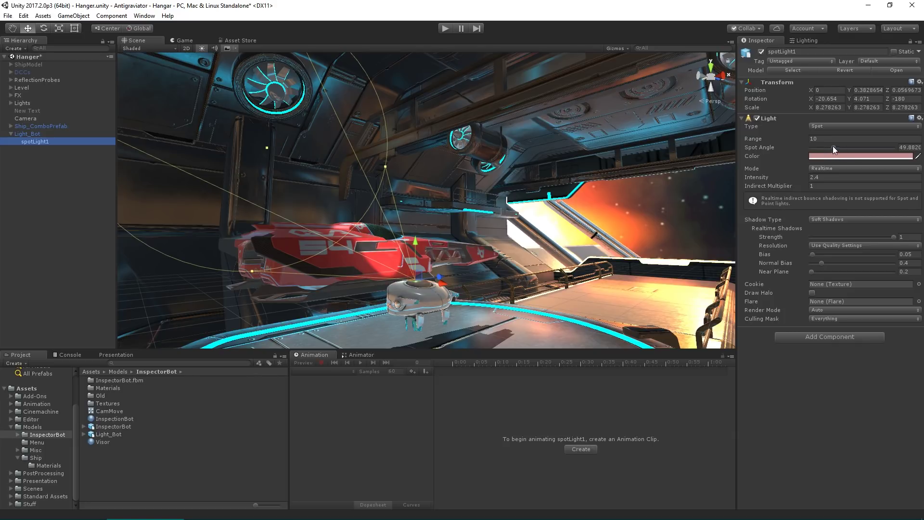
Examine spotLight1's intensity setting and how its beam falls on the ship
left_click(825, 178)
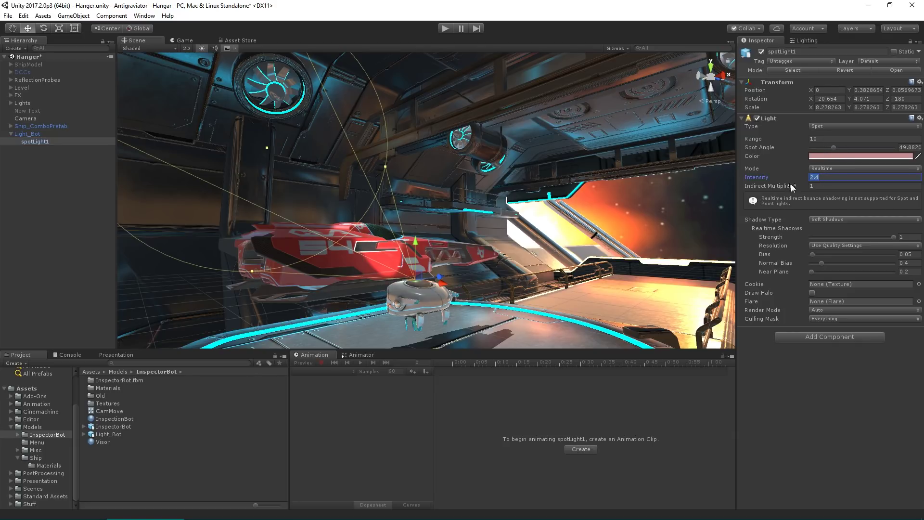
left_click_drag(424, 260, 433, 256, "alt")
right_click_drag(433, 256, 425, 265)
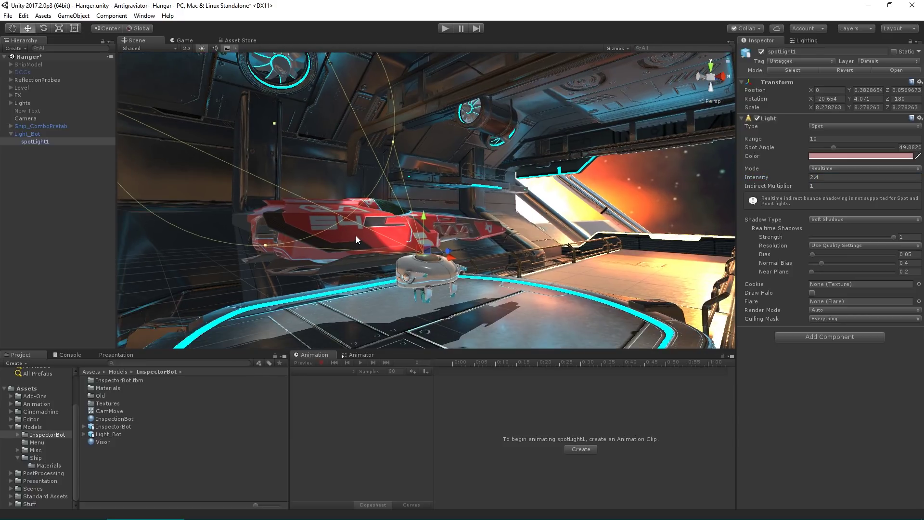
Try lowering spotLight1 into the bot's body, to about Y 0.299
left_click_drag(356, 235, 398, 263, "alt")
key("w")
right_click_drag(398, 263, 431, 264)
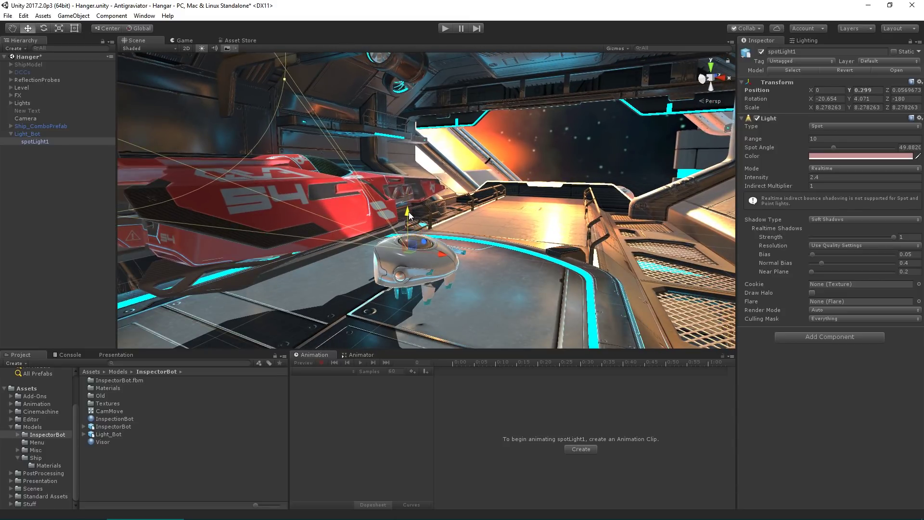
left_click_drag(410, 216, 405, 250, "alt")
scroll(405, 250, "up", 2)
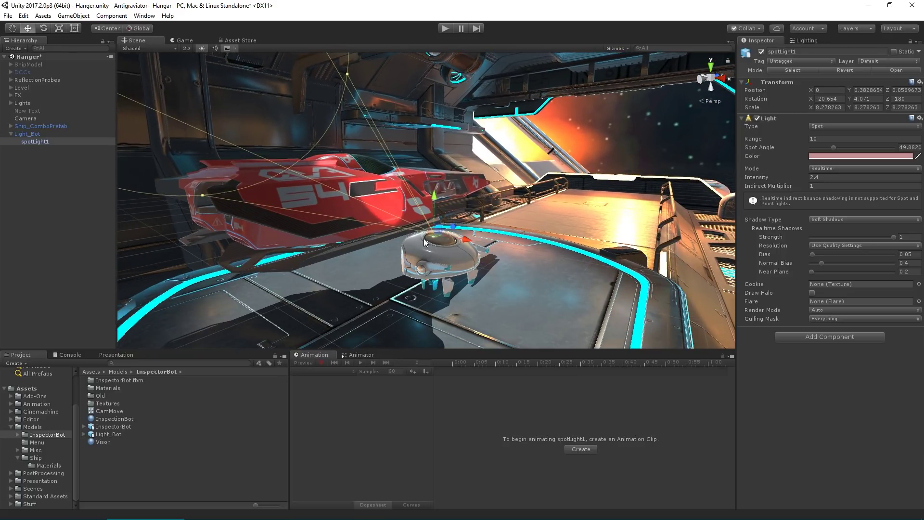
scroll(424, 241, "up", 3)
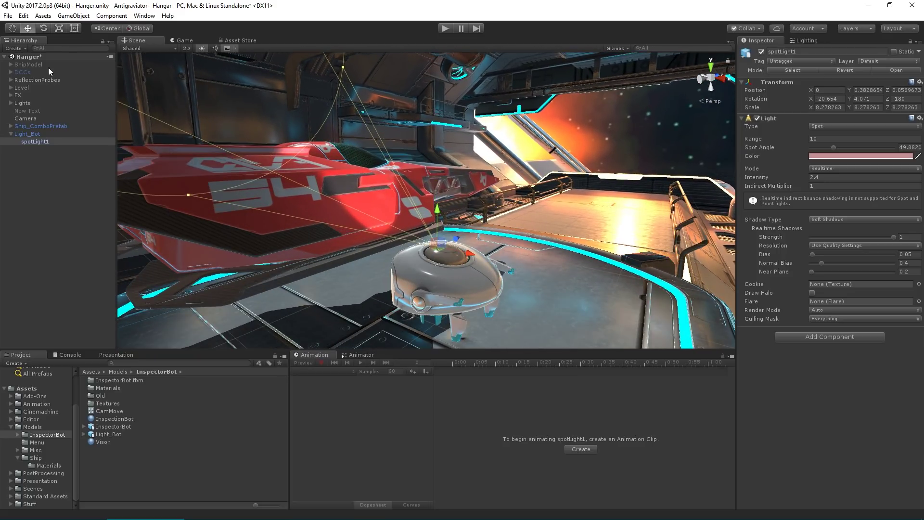